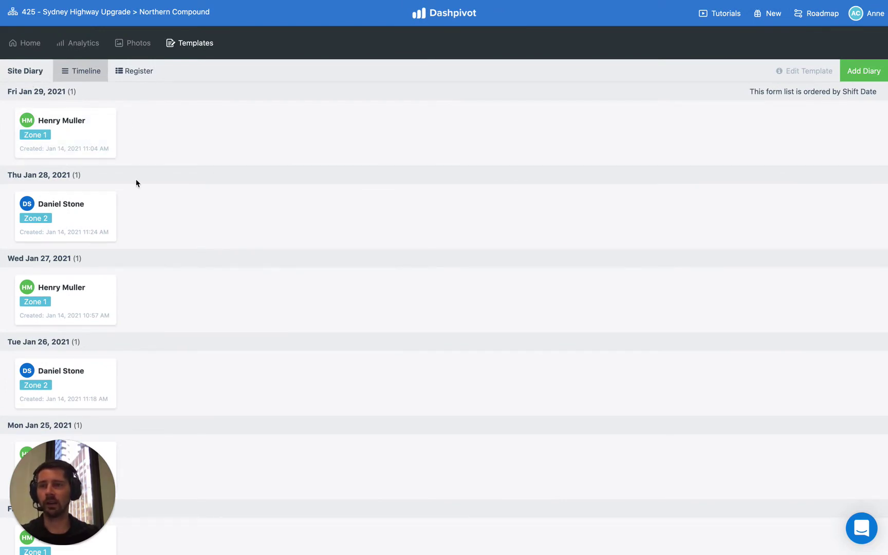
Step: Scroll down and back up through the Site Diary timeline of dated entries
{"action": "scroll", "coordinate": [136, 188], "scroll_direction": "down", "scroll_amount": 10}
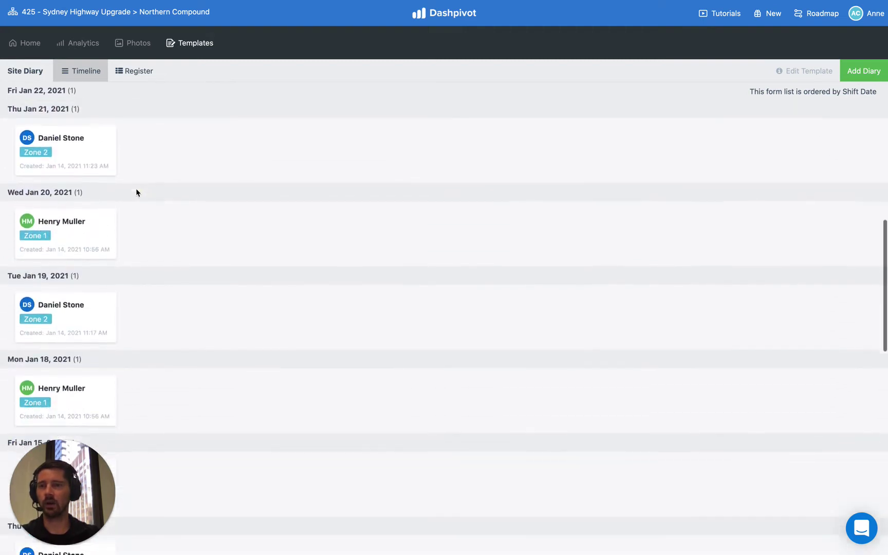
{"action": "scroll", "coordinate": [136, 188], "scroll_direction": "down", "scroll_amount": 15}
{"action": "scroll", "coordinate": [136, 188], "scroll_direction": "up", "scroll_amount": 20}
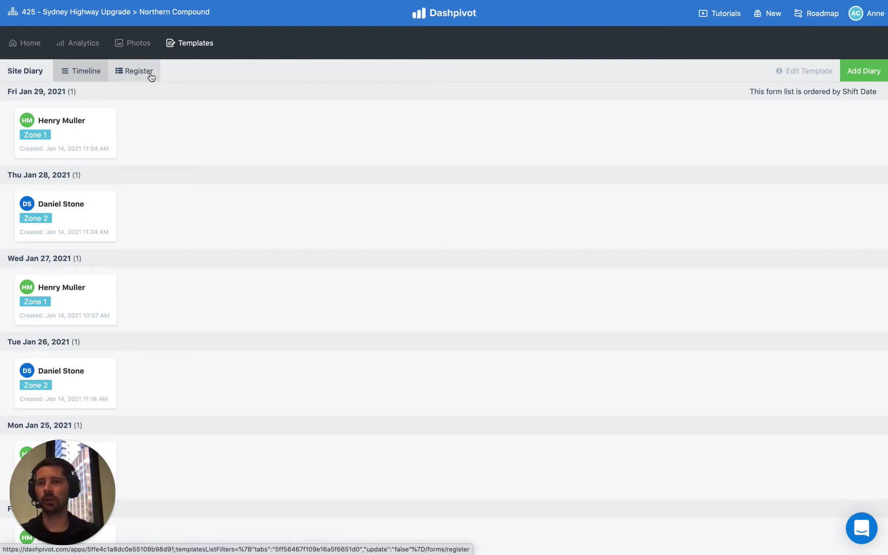
{"action": "left_click", "coordinate": [136, 78]}
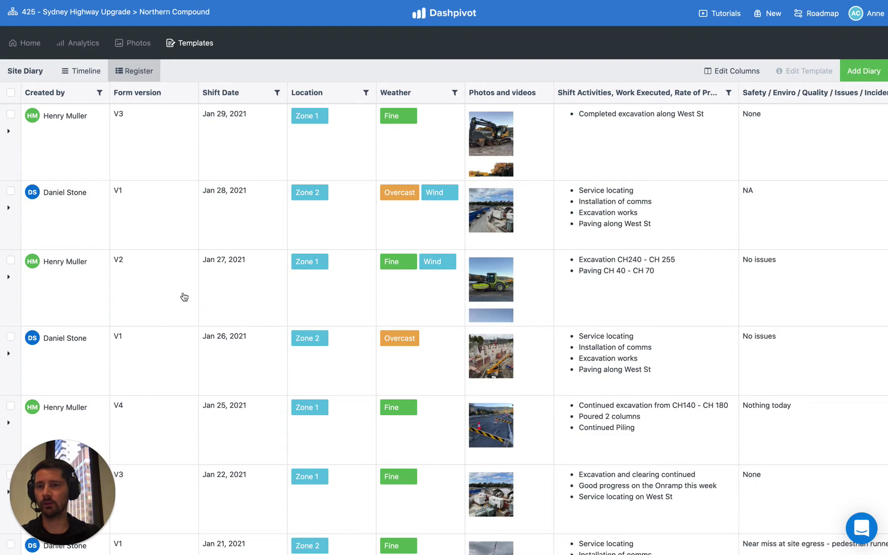
{"action": "scroll", "coordinate": [159, 329], "scroll_direction": "down", "scroll_amount": 2}
{"action": "scroll", "coordinate": [161, 328], "scroll_direction": "up", "scroll_amount": 2}
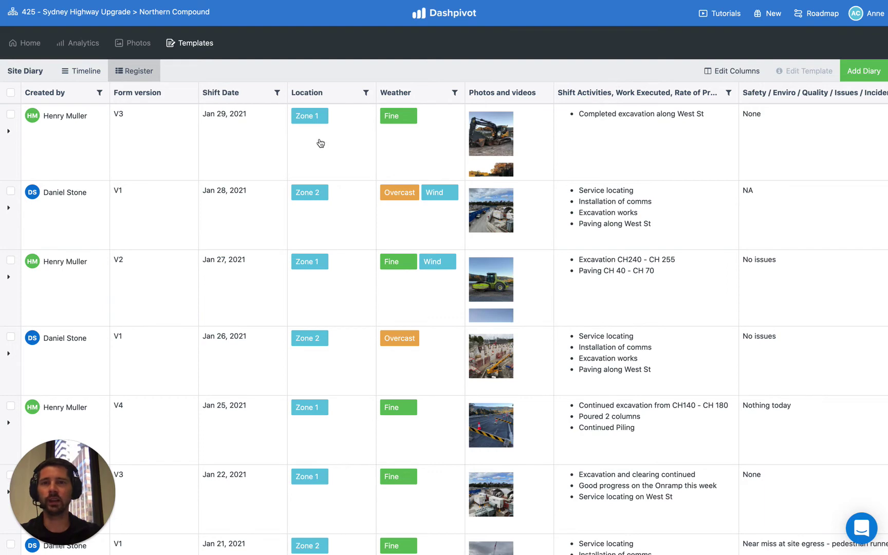
{"action": "scroll", "coordinate": [319, 143], "scroll_direction": "right", "scroll_amount": 5}
{"action": "scroll", "coordinate": [321, 142], "scroll_direction": "right", "scroll_amount": 8}
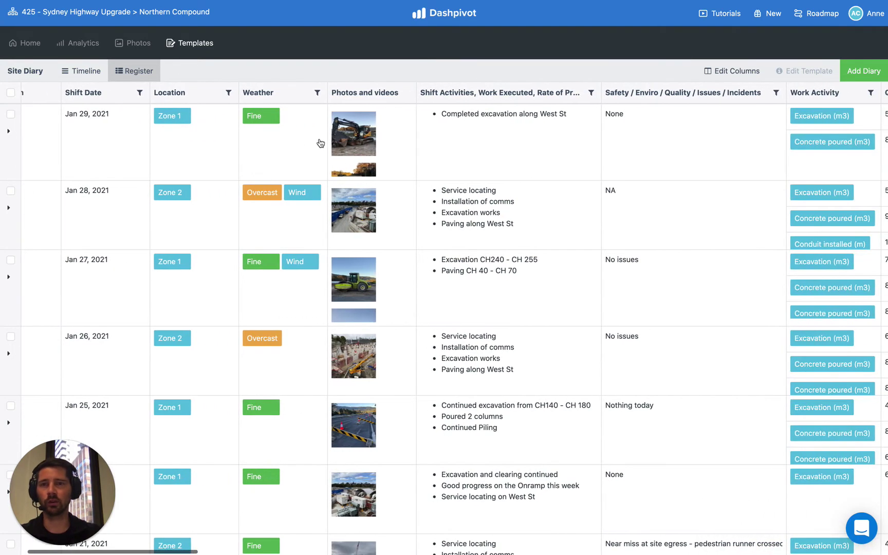
{"action": "scroll", "coordinate": [321, 143], "scroll_direction": "right", "scroll_amount": 12}
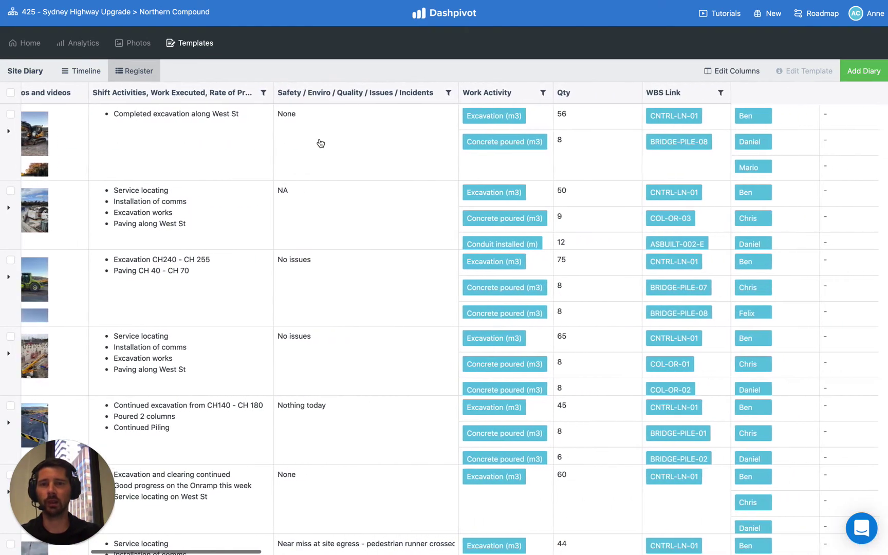
{"action": "scroll", "coordinate": [320, 143], "scroll_direction": "right", "scroll_amount": 15}
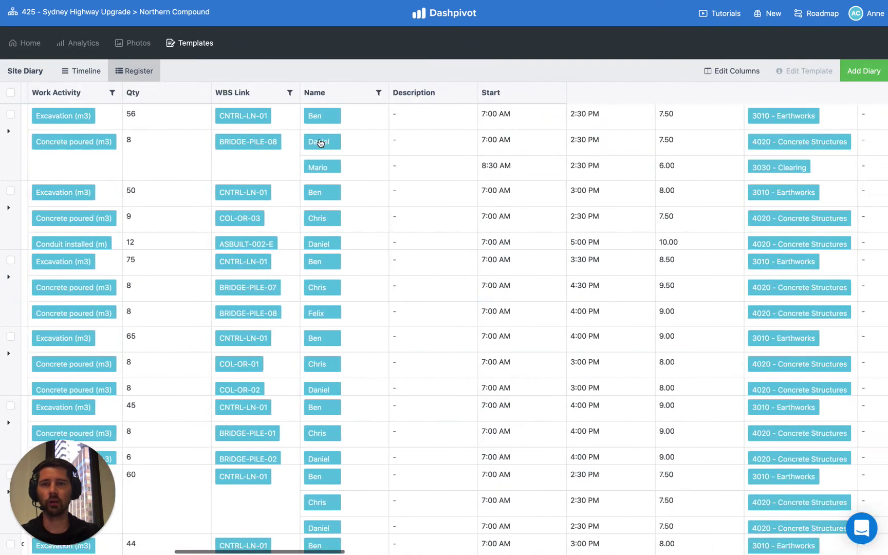
{"action": "scroll", "coordinate": [390, 155], "scroll_direction": "right", "scroll_amount": 14}
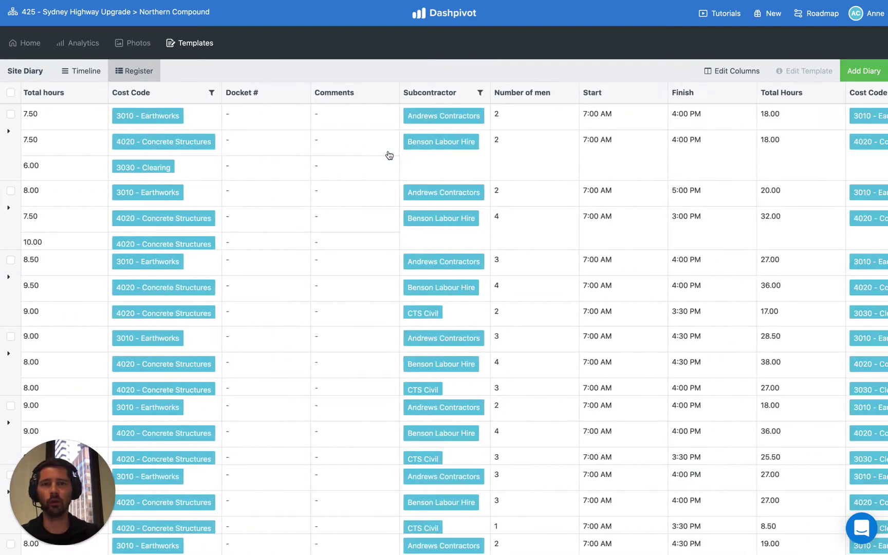
{"action": "scroll", "coordinate": [390, 156], "scroll_direction": "right", "scroll_amount": 15}
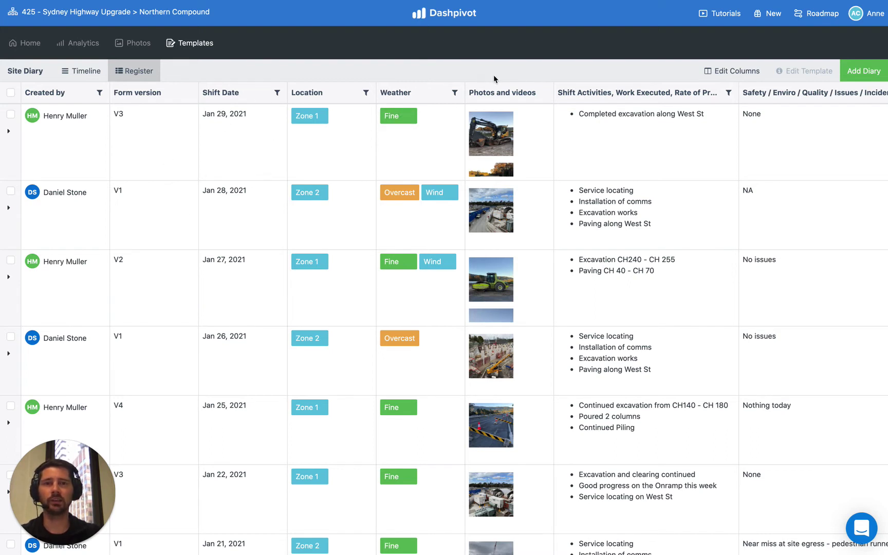
Step: Hide the Form Version column, move Weather above Location, and save the column layout
{"action": "left_click", "coordinate": [737, 72]}
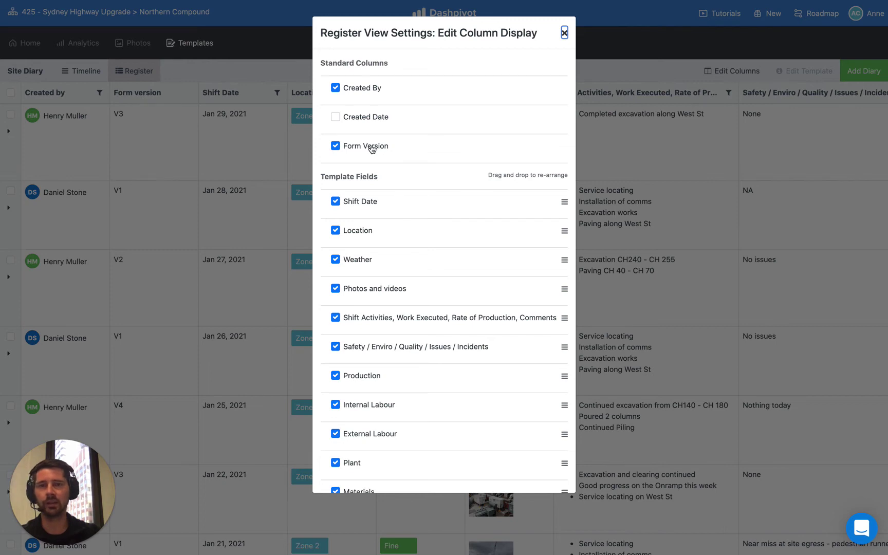
{"action": "left_click", "coordinate": [336, 147]}
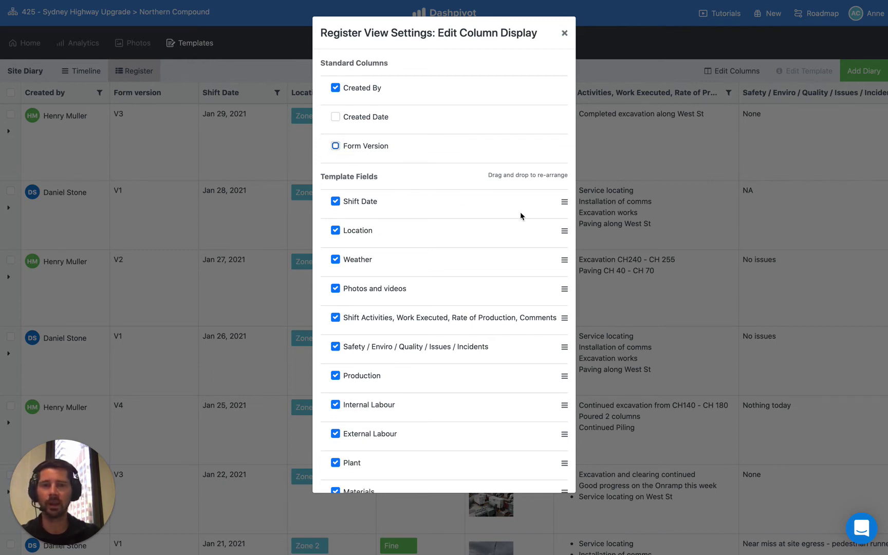
{"action": "scroll", "coordinate": [521, 216], "scroll_direction": "down", "scroll_amount": 2}
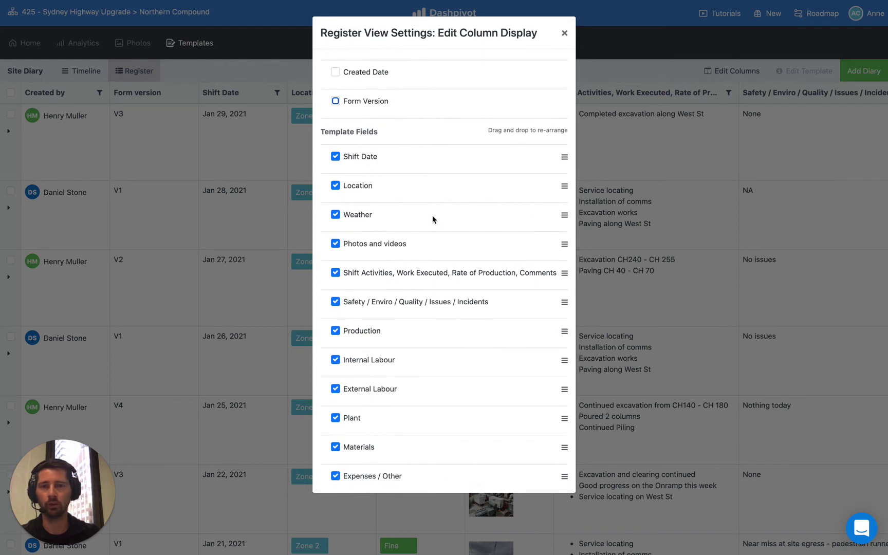
{"action": "left_click_drag", "start_coordinate": [564, 216], "coordinate": [562, 178]}
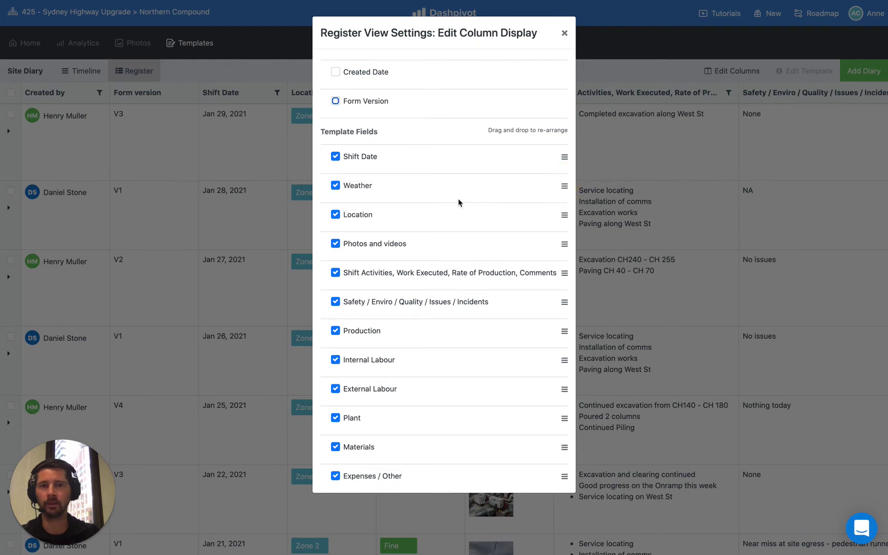
{"action": "scroll", "coordinate": [386, 222], "scroll_direction": "down", "scroll_amount": 2}
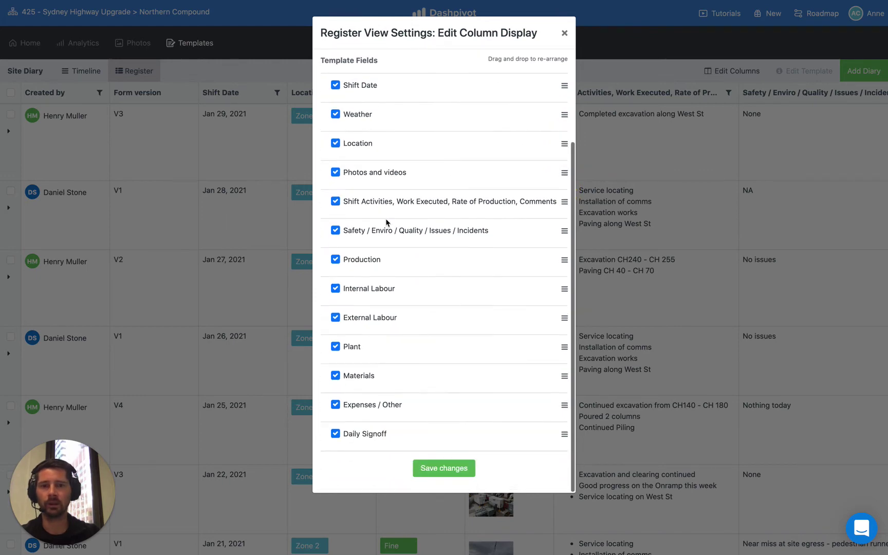
{"action": "left_click", "coordinate": [441, 469]}
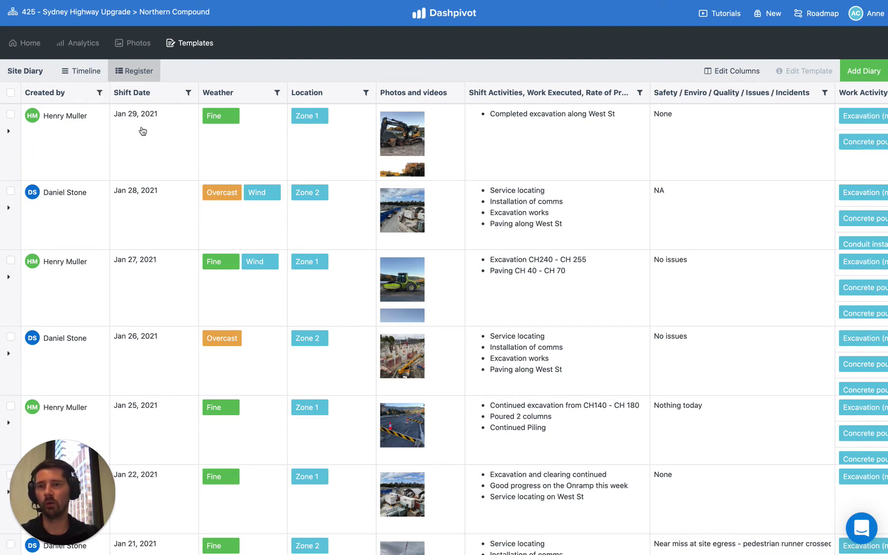
Step: Filter the register's Weather column to show only Rain entries
{"action": "left_click", "coordinate": [188, 94]}
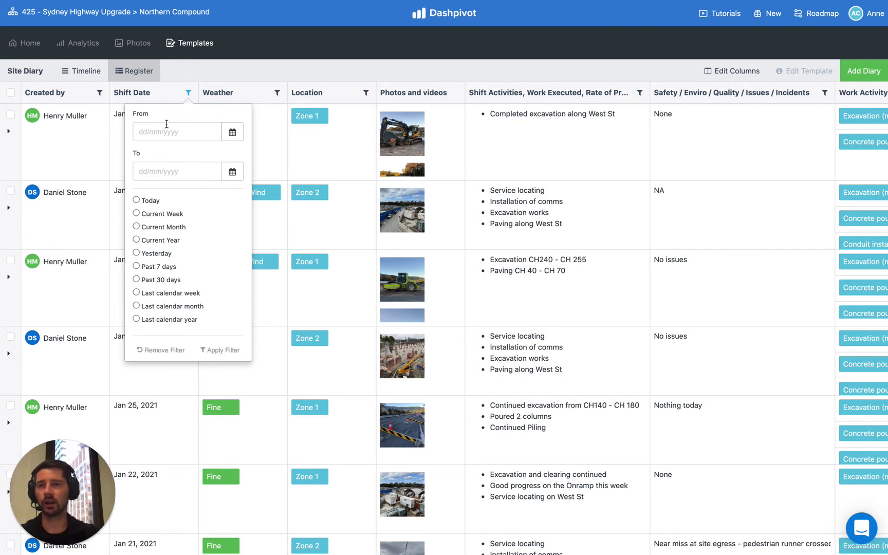
{"action": "left_click", "coordinate": [188, 78]}
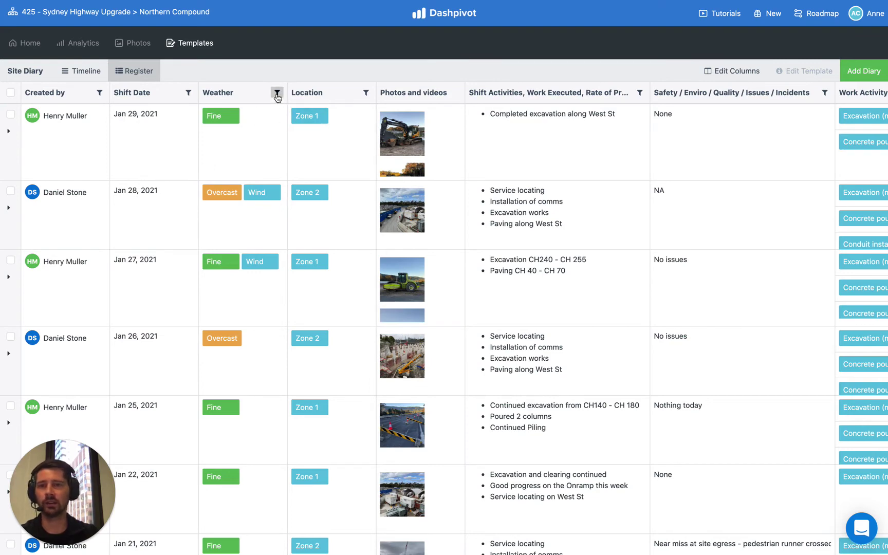
{"action": "left_click", "coordinate": [277, 94]}
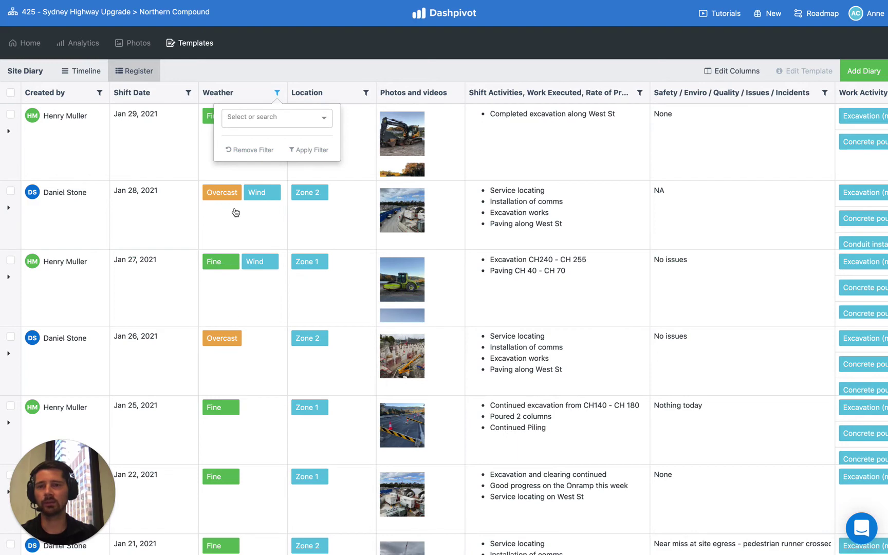
{"action": "left_click", "coordinate": [245, 124]}
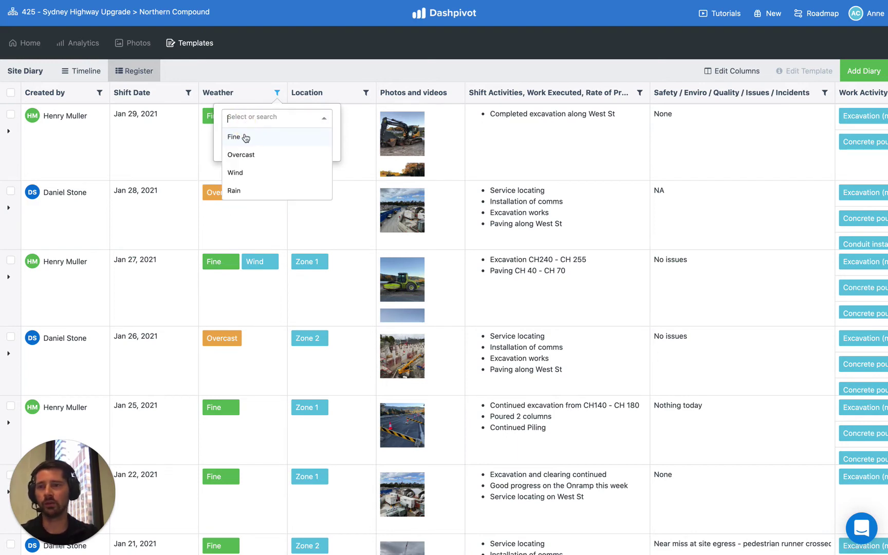
{"action": "left_click", "coordinate": [245, 191]}
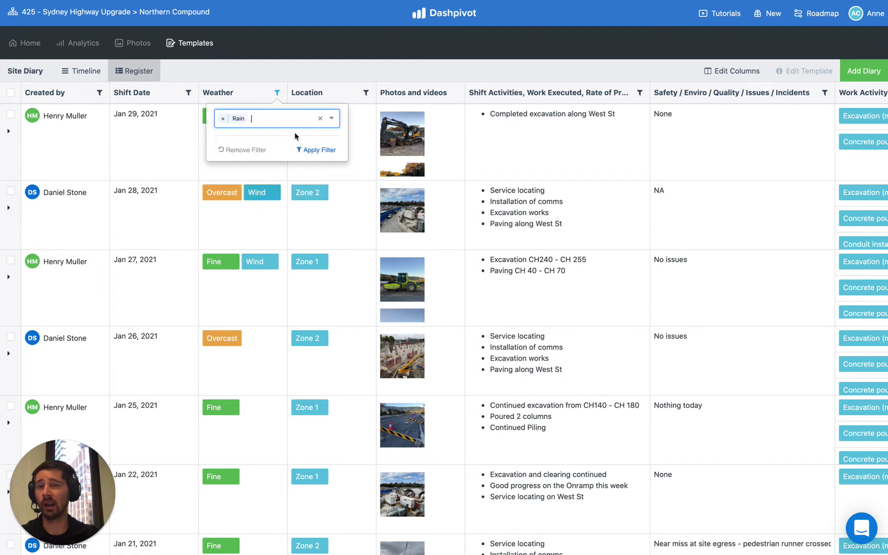
{"action": "left_click", "coordinate": [318, 150]}
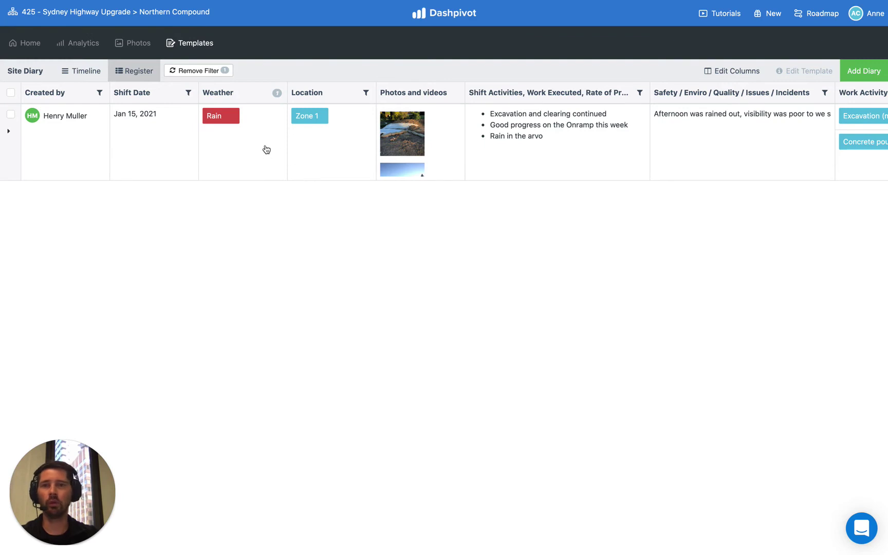
Step: Review the Location zone options, then remove the active Rain filter
{"action": "left_click", "coordinate": [367, 96]}
{"action": "left_click", "coordinate": [355, 121]}
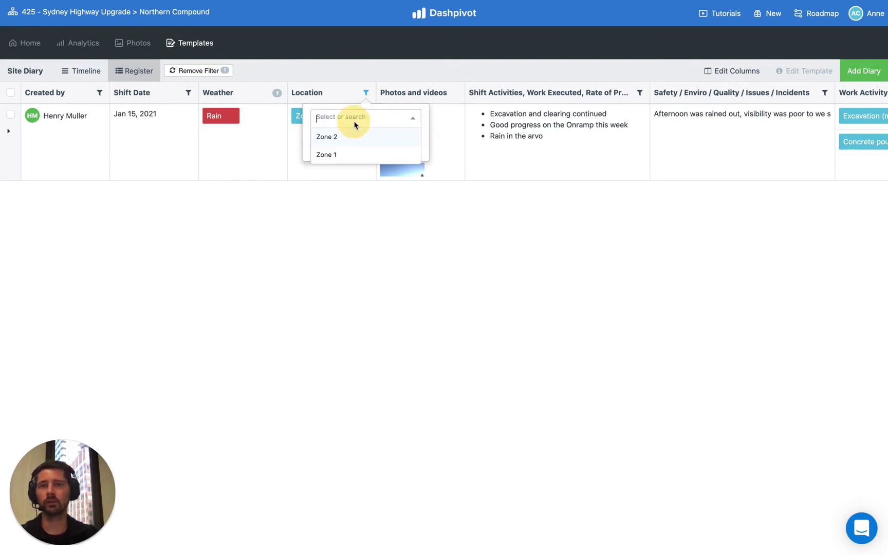
{"action": "left_click", "coordinate": [339, 85]}
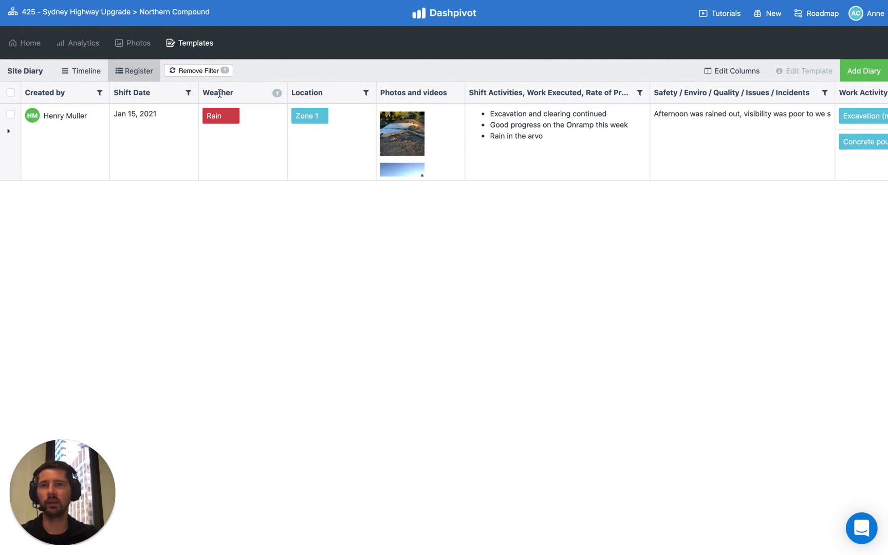
{"action": "left_click", "coordinate": [196, 74]}
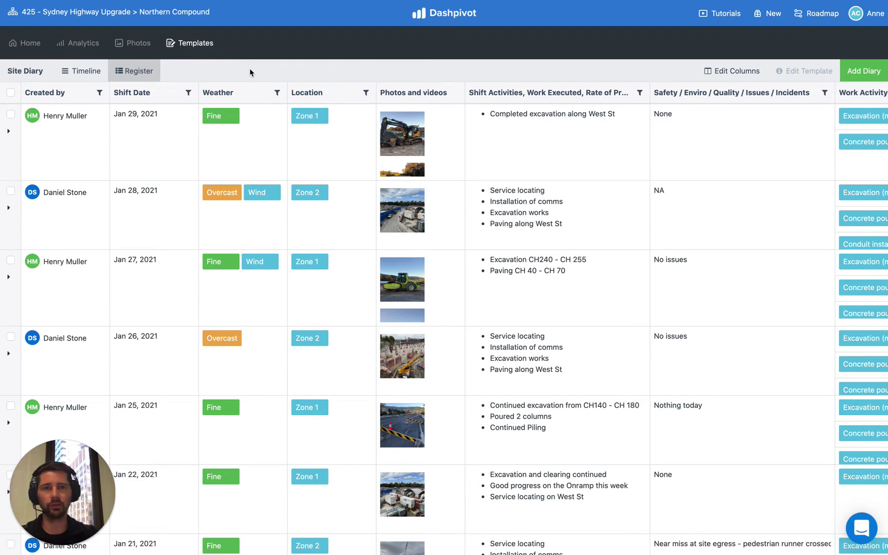
Step: Apply a Created by filter so only the chosen creator's entries are listed
{"action": "left_click", "coordinate": [99, 93]}
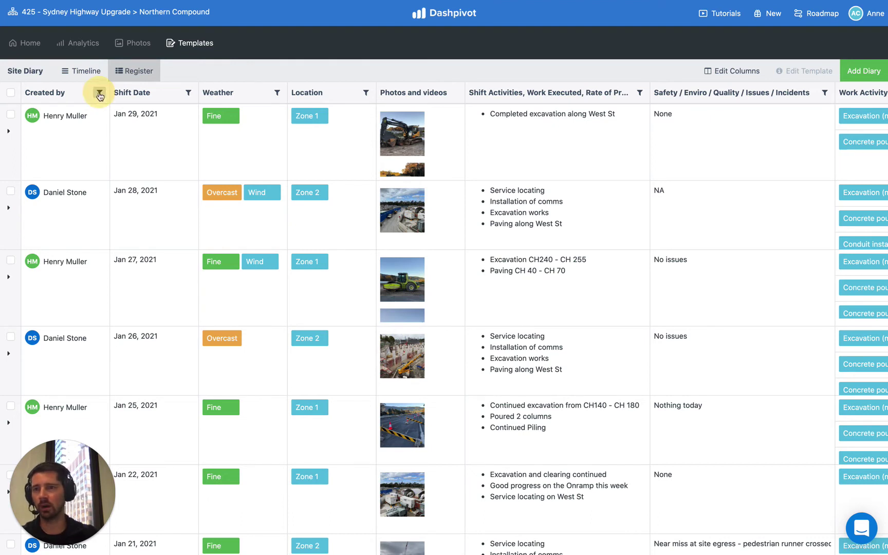
{"action": "left_click", "coordinate": [88, 118]}
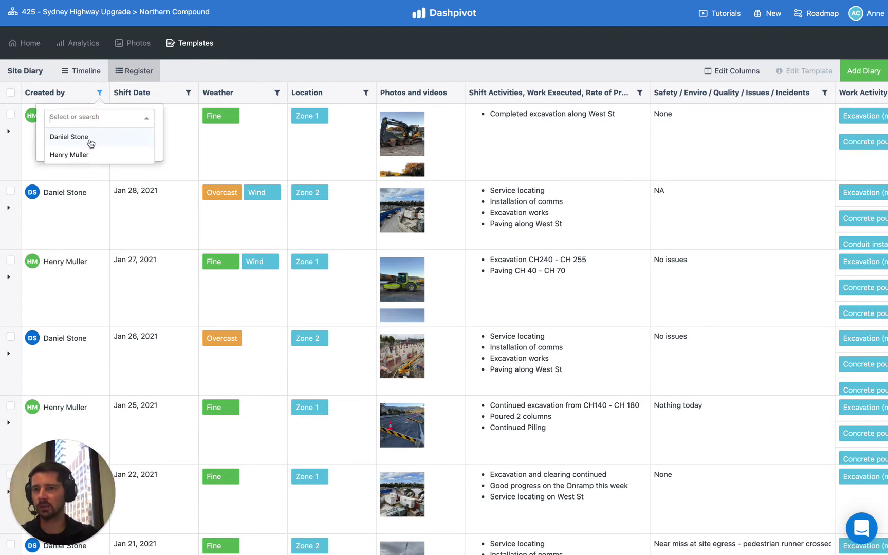
{"action": "left_click", "coordinate": [91, 137]}
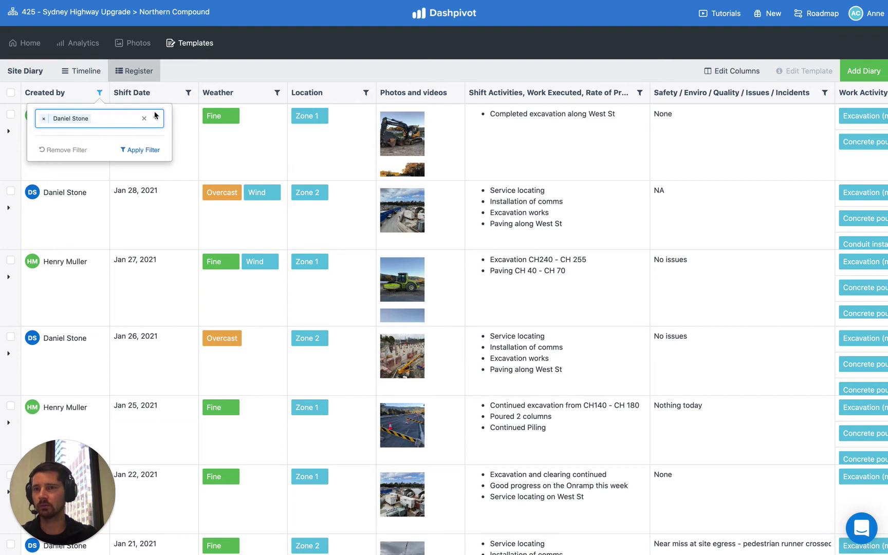
{"action": "left_click", "coordinate": [140, 150]}
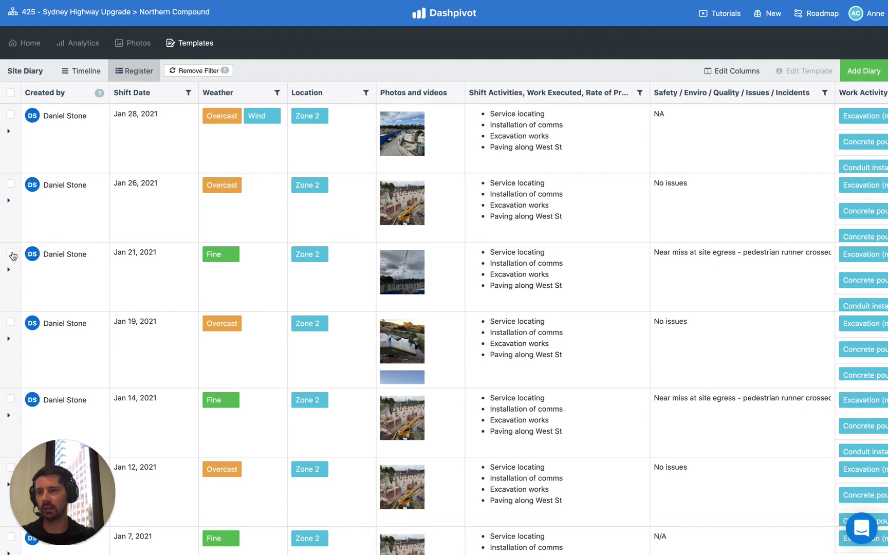
Step: Select the Jan 21, Jan 26 and Jan 28 diary entries
{"action": "left_click", "coordinate": [10, 254]}
{"action": "left_click", "coordinate": [10, 184]}
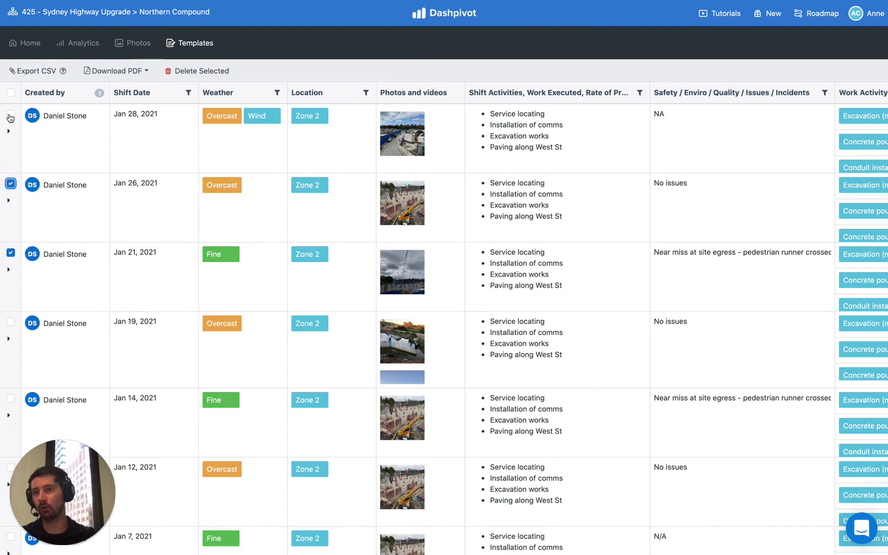
{"action": "left_click", "coordinate": [10, 115]}
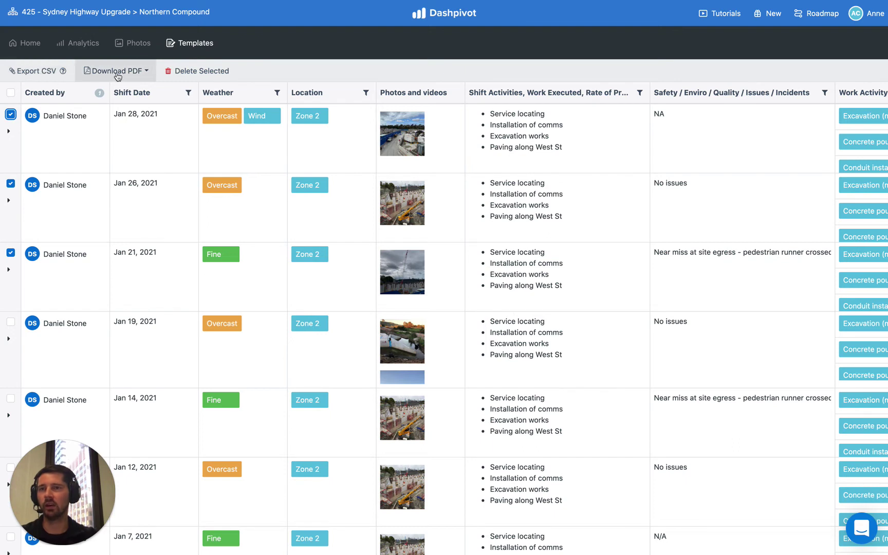
Step: Export the selected entries as a register-only PDF and download it
{"action": "left_click", "coordinate": [147, 72]}
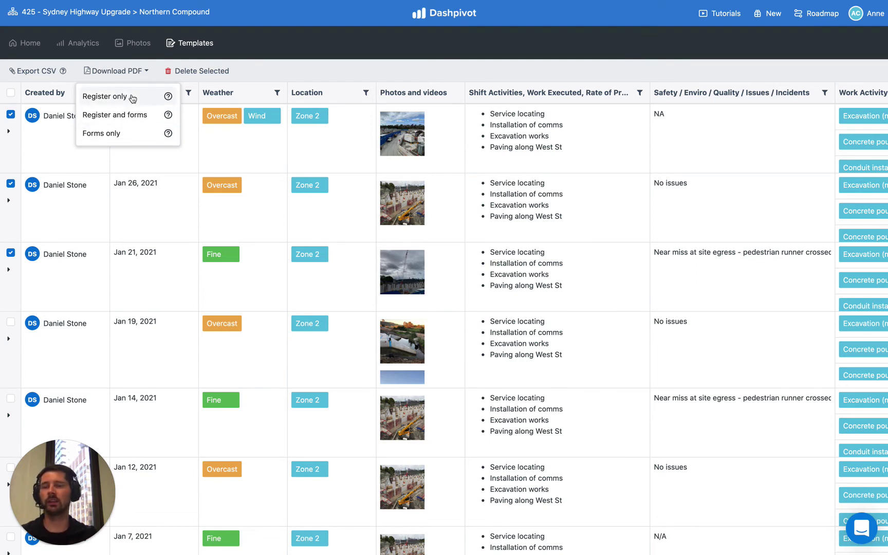
{"action": "left_click", "coordinate": [132, 97]}
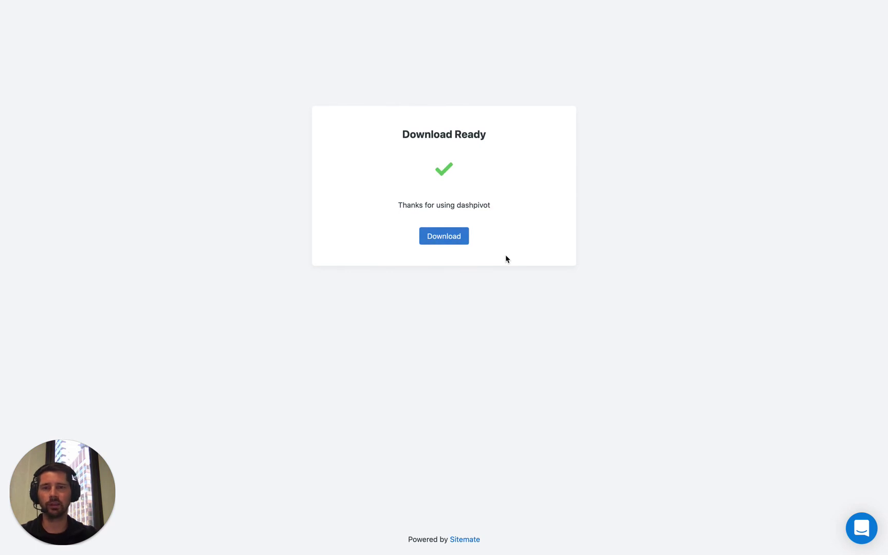
{"action": "left_click", "coordinate": [442, 241]}
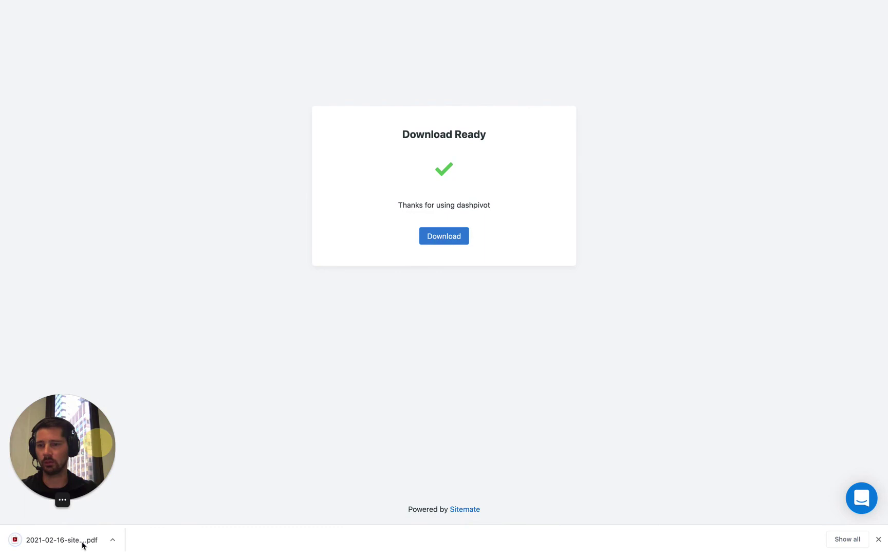
Step: Open the downloaded 2021-02-16-site-diary.pdf in Chrome's PDF viewer
{"action": "left_click", "coordinate": [83, 544]}
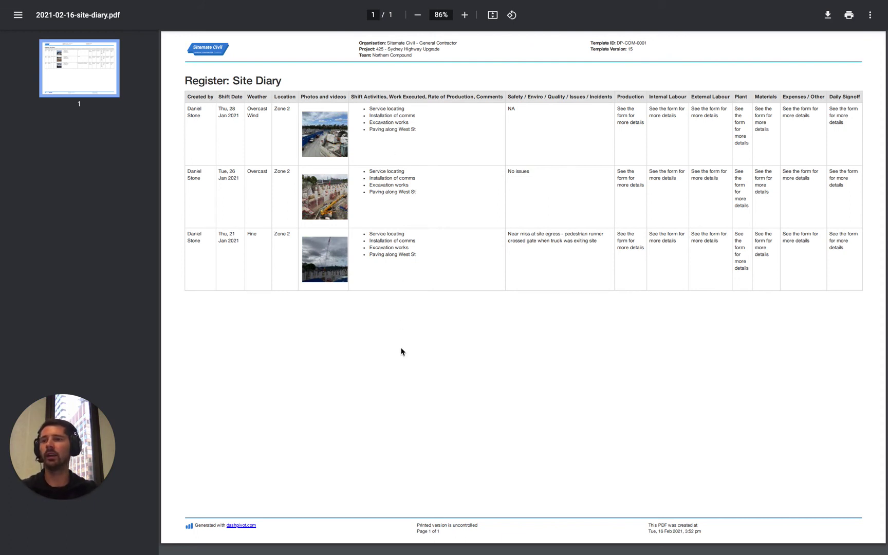
Step: Close the PDF, untick the Jan 21, 26 and 28 rows, and remove the creator filter
{"action": "key", "text": "super+w"}
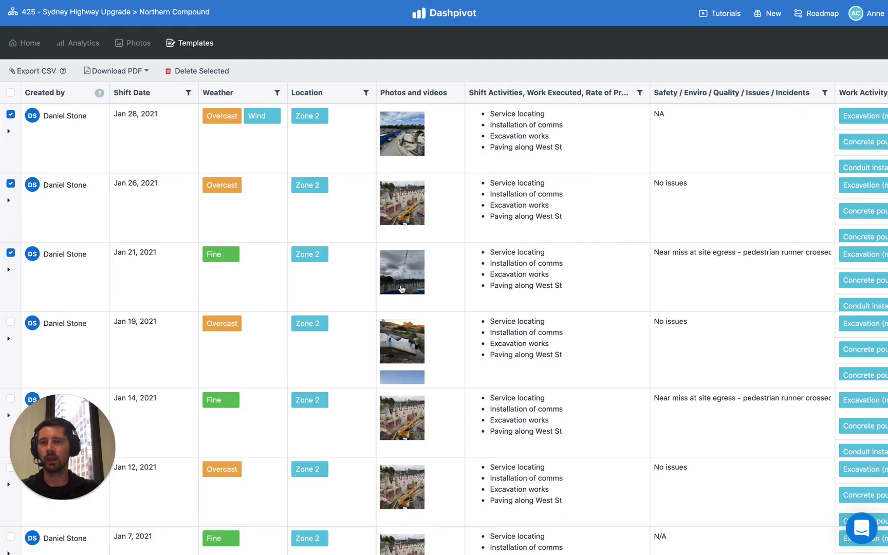
{"action": "left_click", "coordinate": [10, 253]}
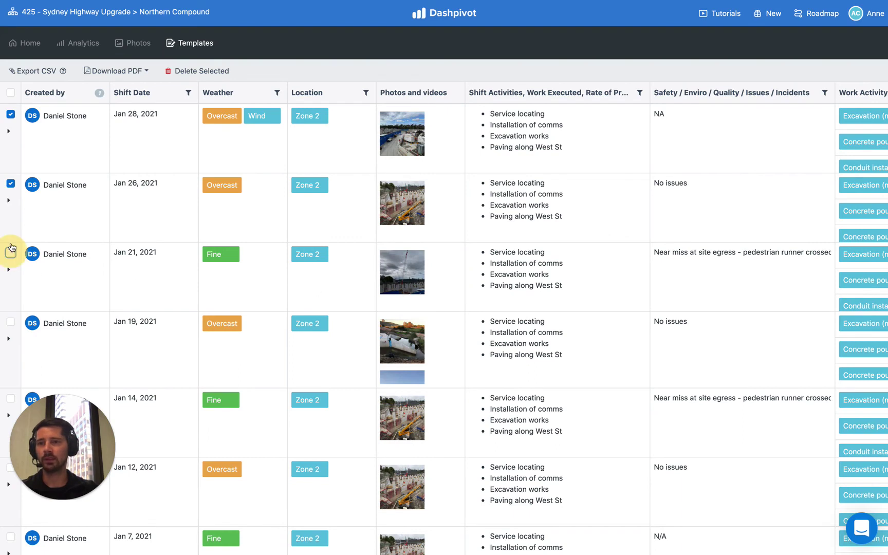
{"action": "left_click", "coordinate": [11, 184]}
{"action": "left_click", "coordinate": [11, 115]}
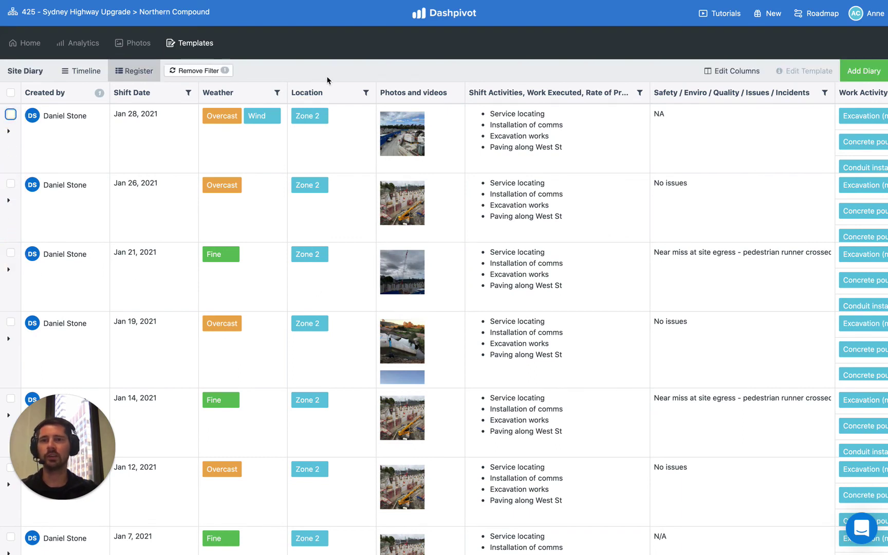
{"action": "left_click", "coordinate": [198, 70]}
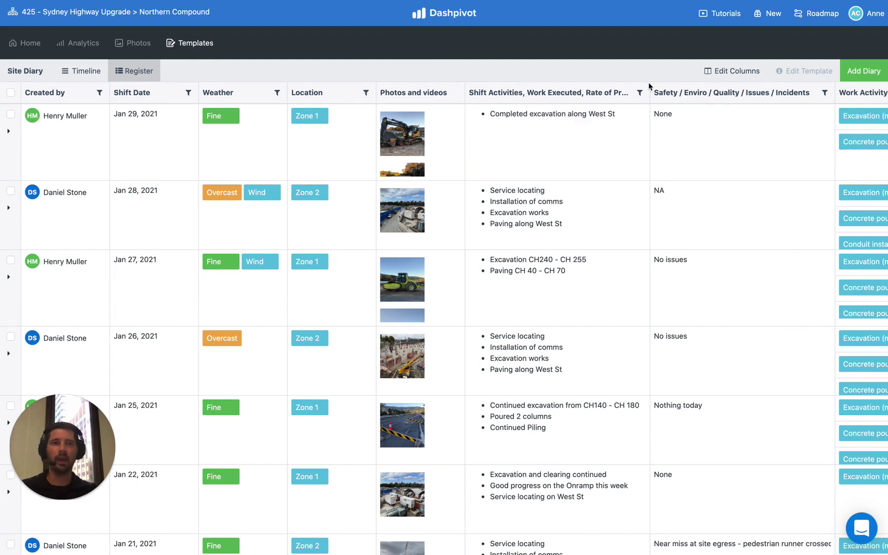
{"action": "left_click", "coordinate": [730, 72]}
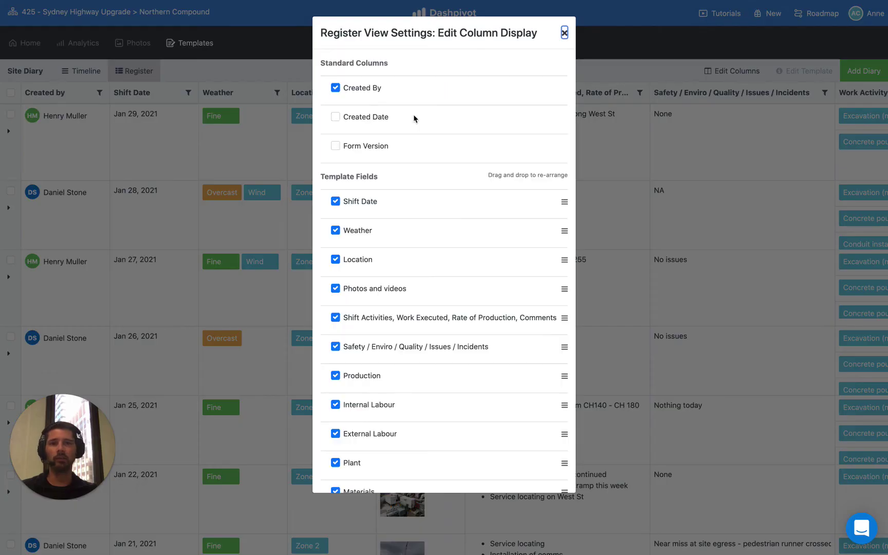
{"action": "scroll", "coordinate": [421, 216], "scroll_direction": "down", "scroll_amount": 3}
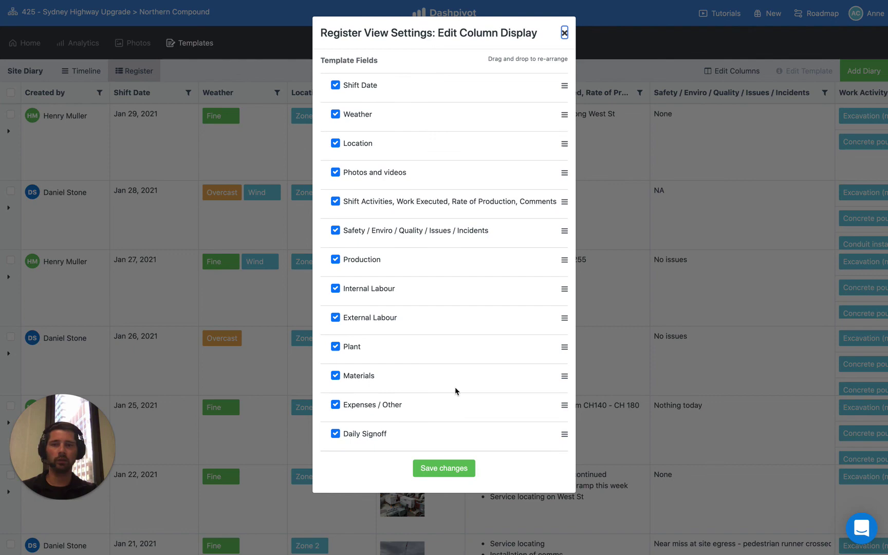
{"action": "left_click", "coordinate": [565, 33]}
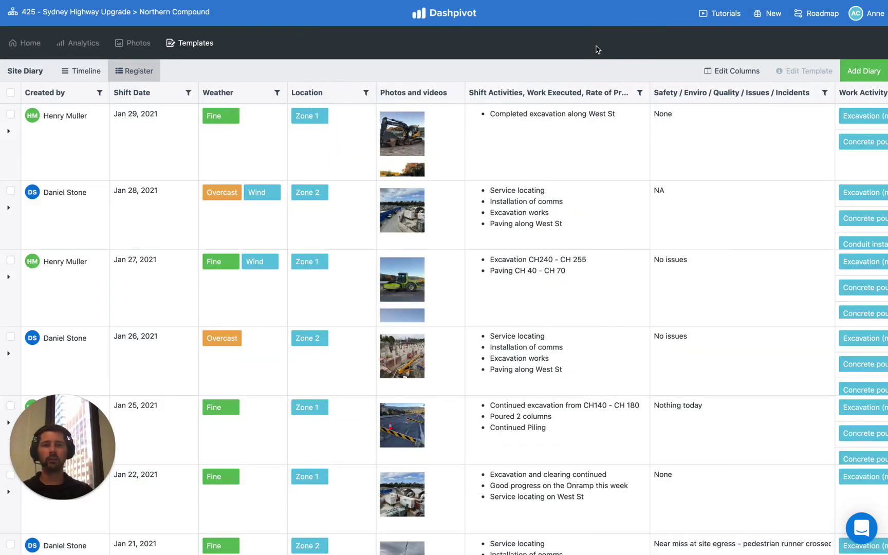